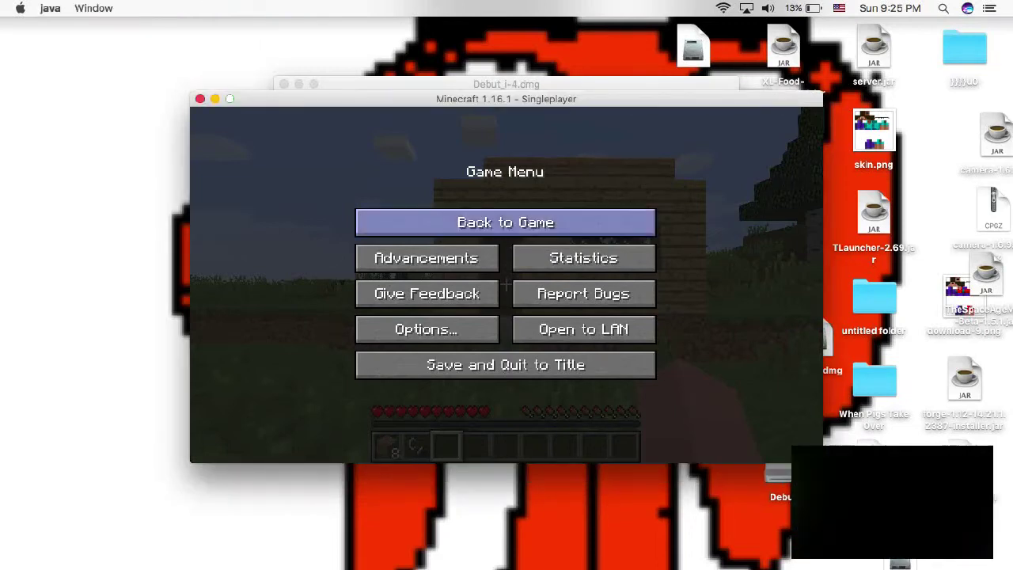
Resume the game and walk out of the house onto the grassland
{"action": "key", "text": "Escape"}
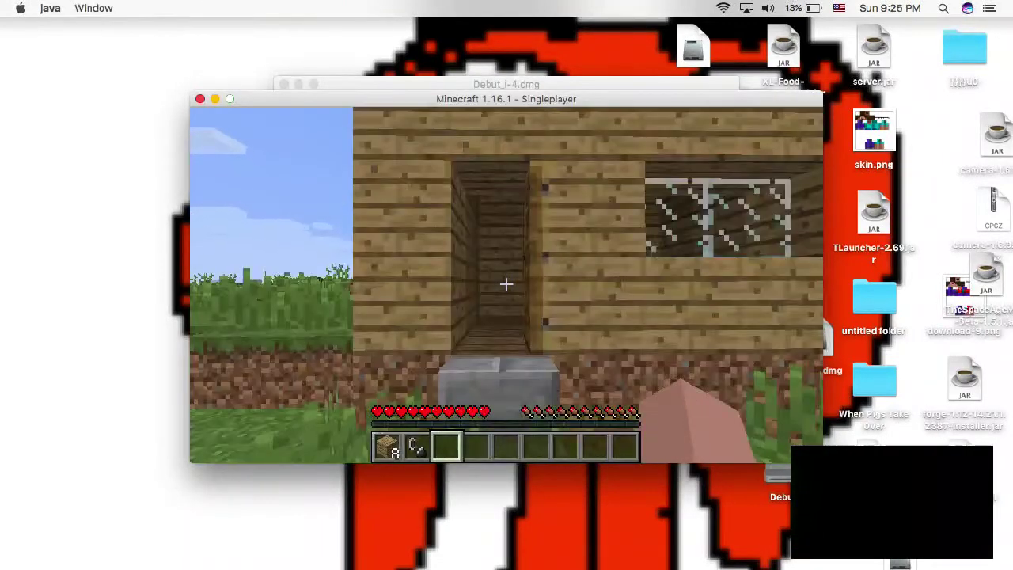
{"action": "key", "text": "w"}
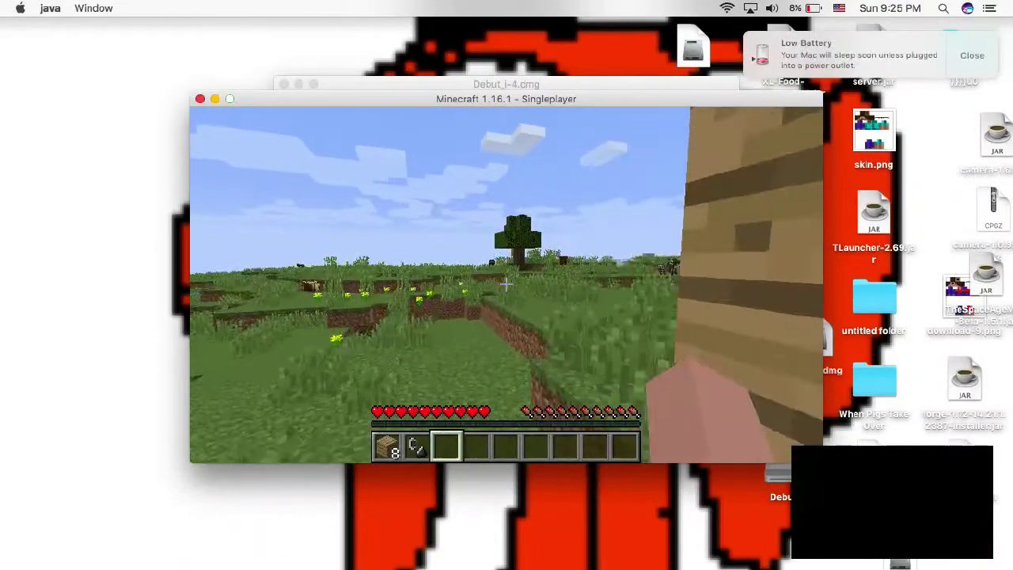
{"action": "key", "text": "w"}
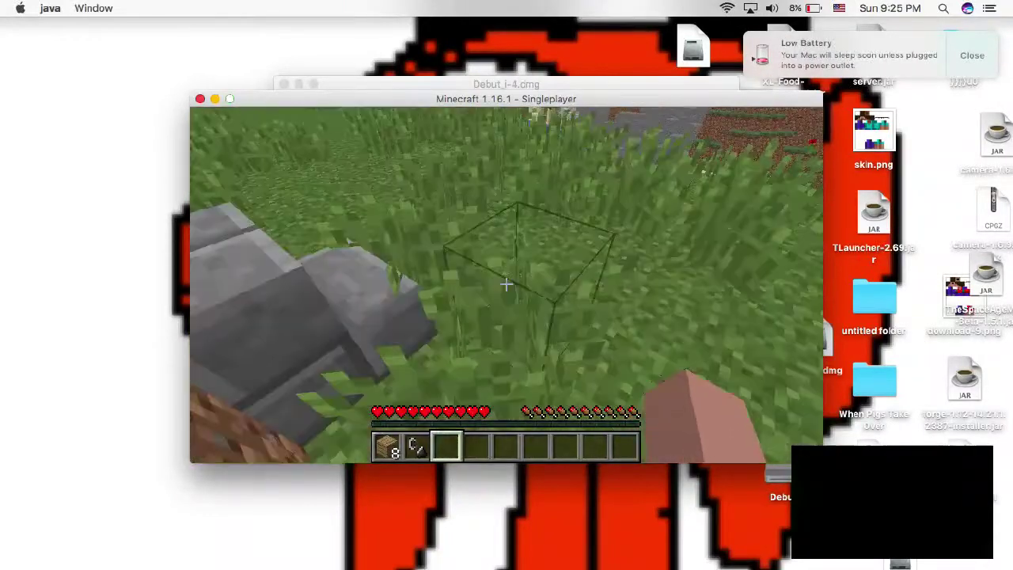
Walk back into the house, mine the zombie head and place it on the floor by the bed
{"action": "key", "text": "w"}
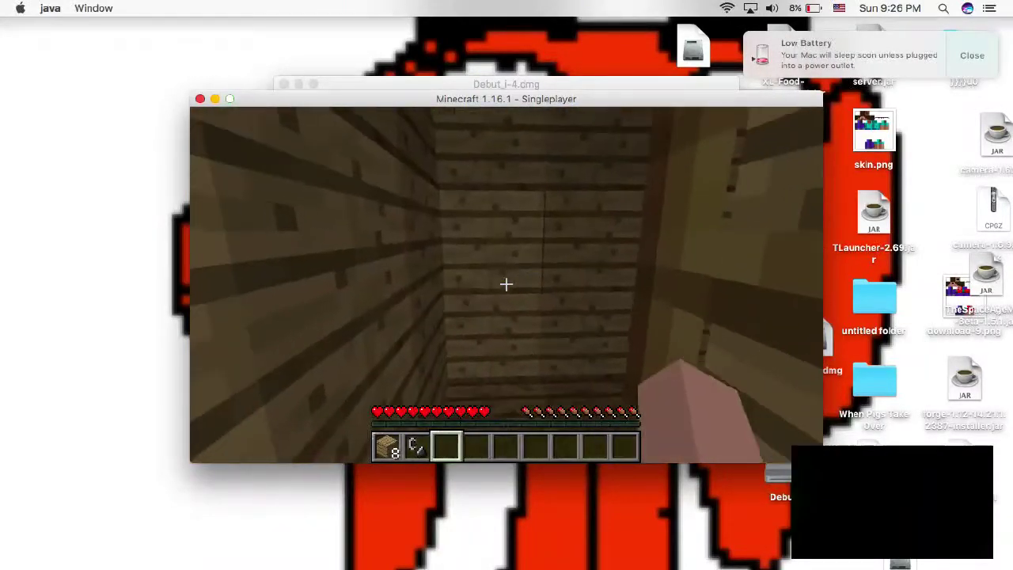
{"action": "key", "text": "s"}
{"action": "key", "text": "w"}
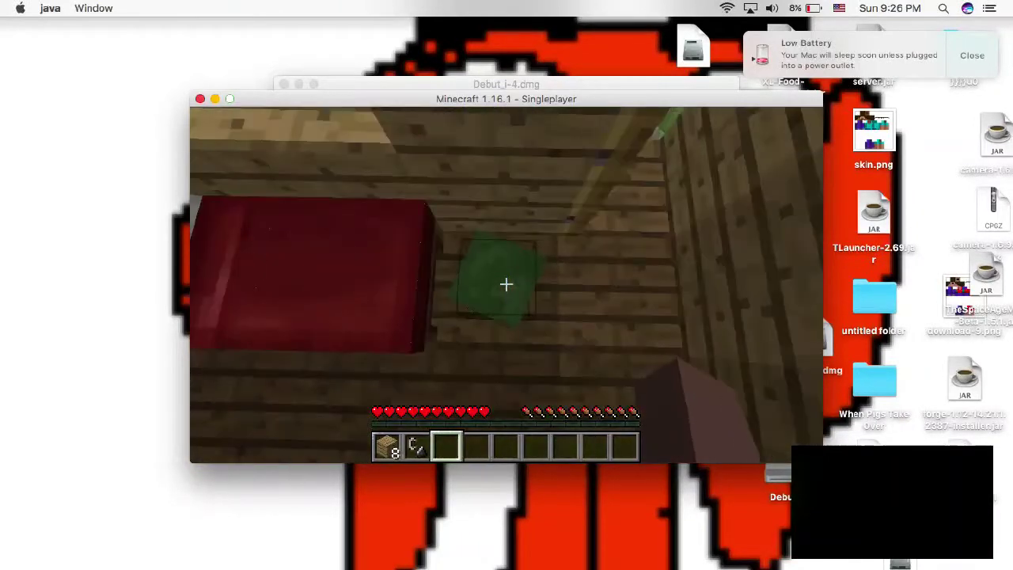
{"action": "left_click_drag", "start_coordinate": [506, 284], "coordinate": [506, 284]}
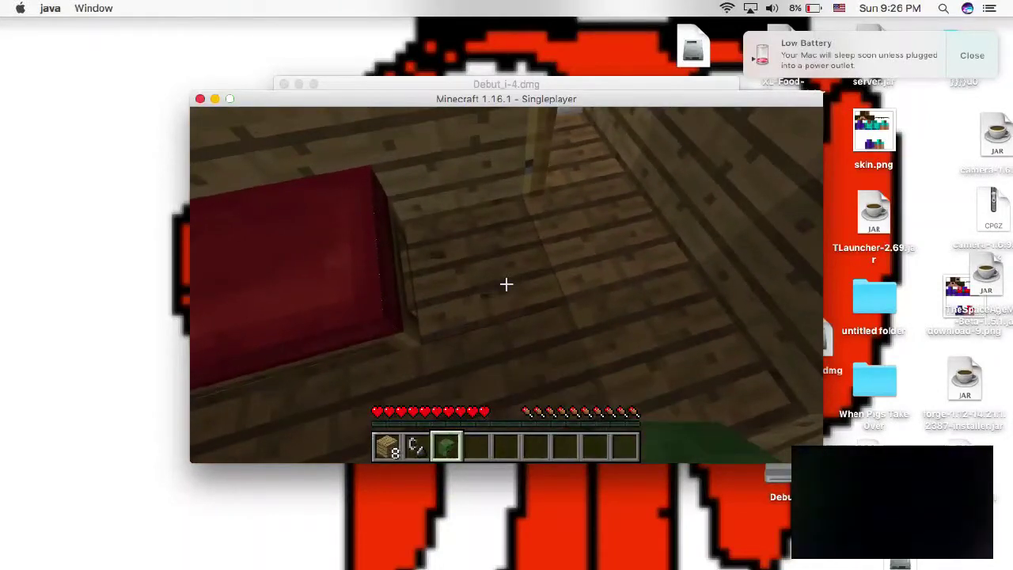
{"action": "right_click", "coordinate": [507, 284]}
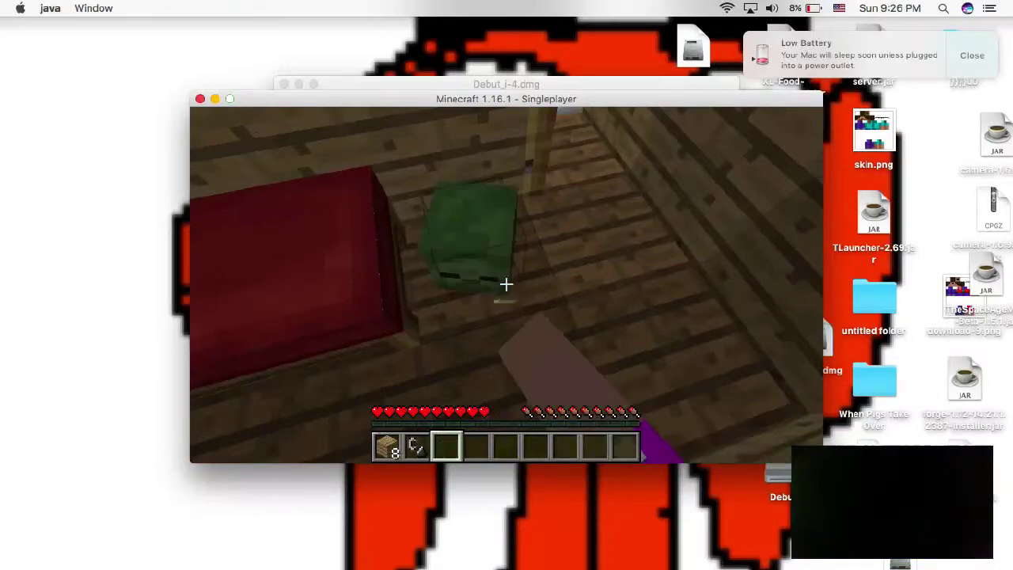
Place the remaining oak planks onto the house's outer wall
{"action": "key", "text": "1"}
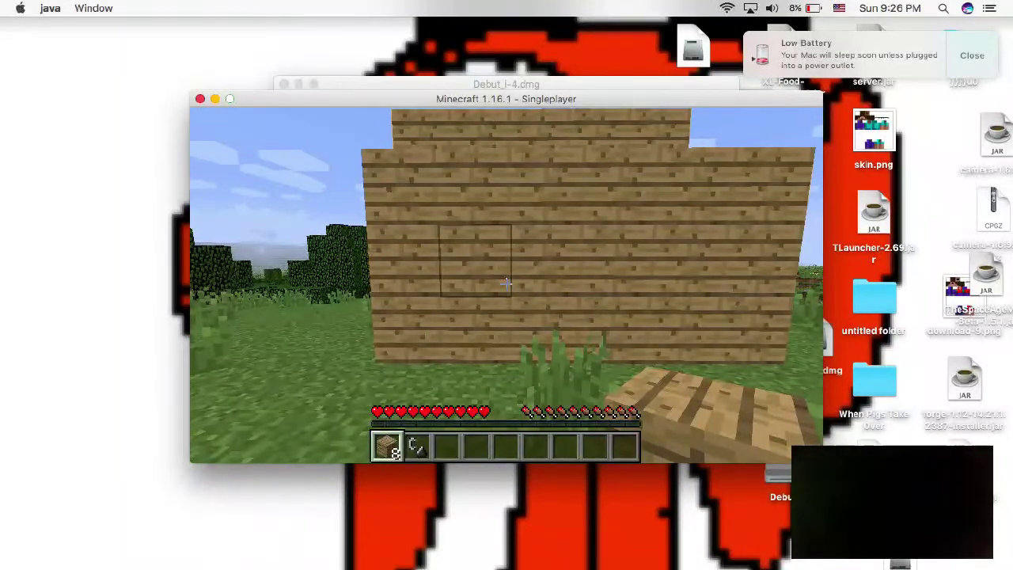
{"action": "right_click", "coordinate": [507, 284]}
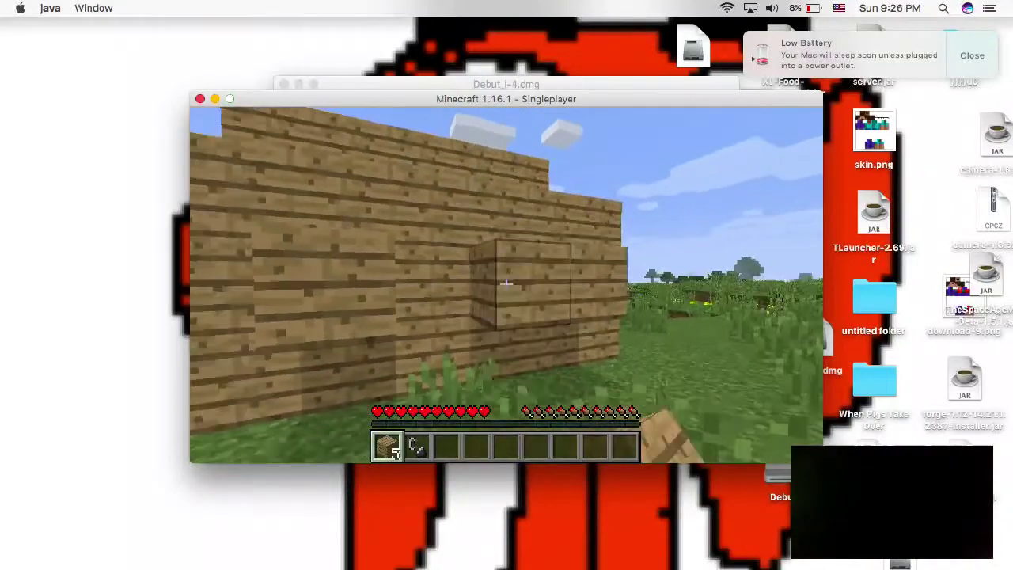
{"action": "right_click", "coordinate": [506, 283]}
{"action": "right_click", "coordinate": [507, 283]}
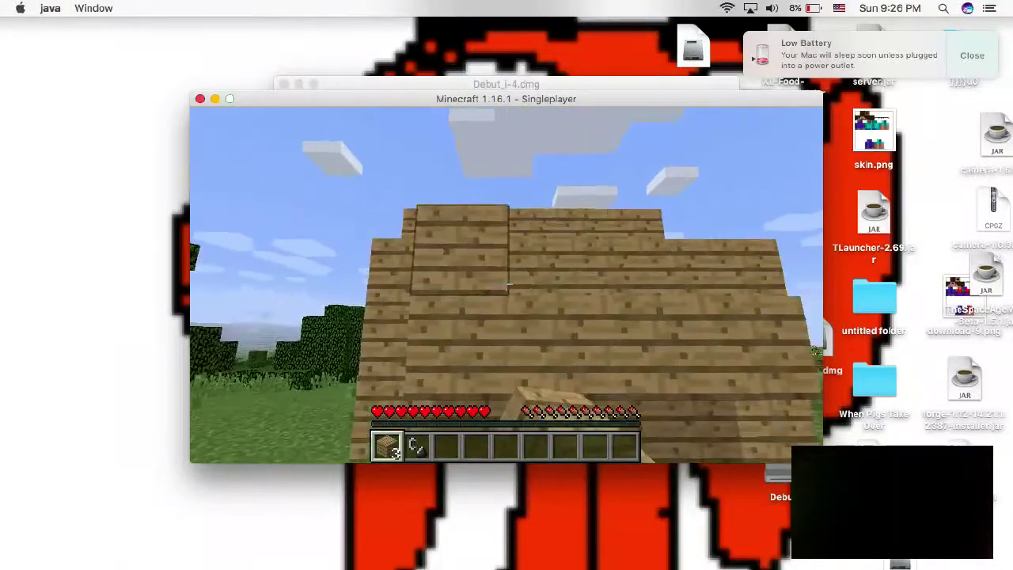
{"action": "right_click", "coordinate": [506, 283]}
{"action": "right_click", "coordinate": [507, 283]}
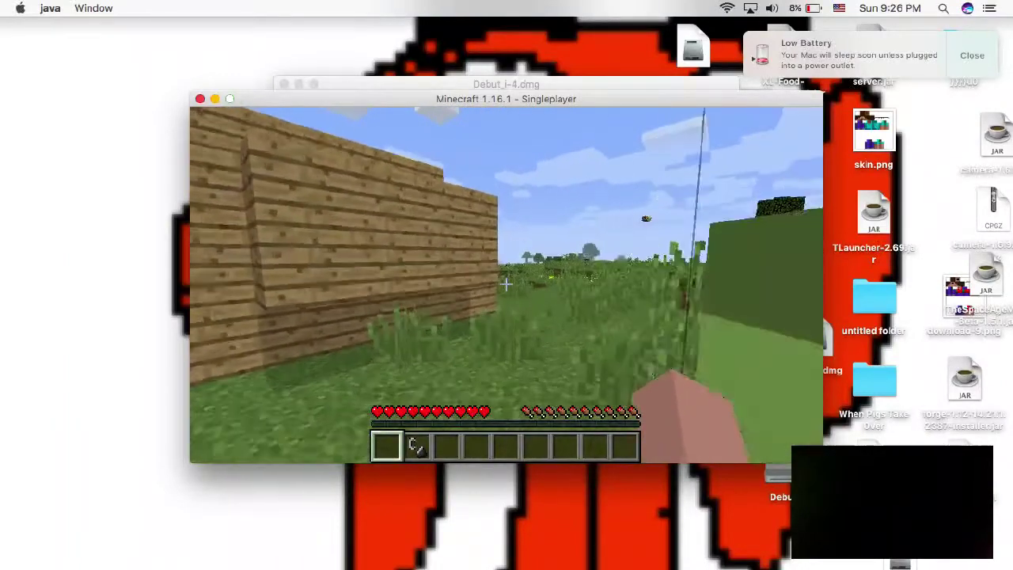
Walk along the wall, check the front view, and return inside the house
{"action": "key", "text": "w"}
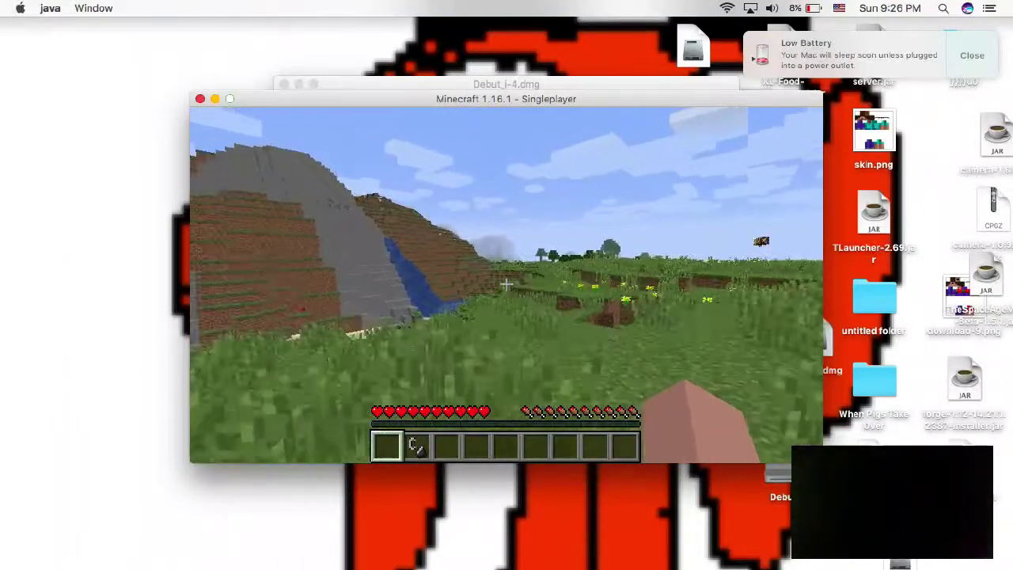
{"action": "key", "text": "F5"}
{"action": "key", "text": "F5"}
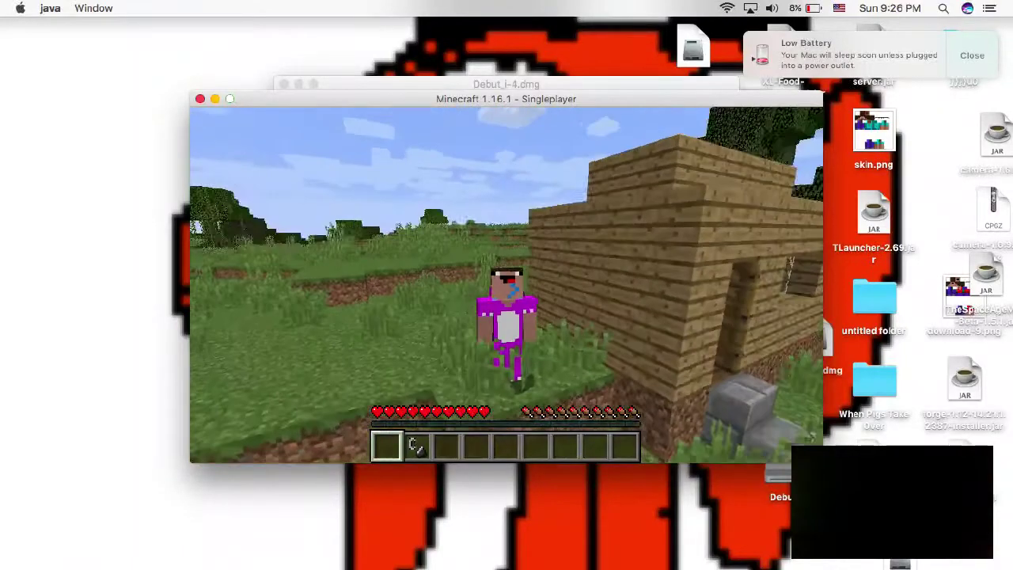
{"action": "key", "text": "F5"}
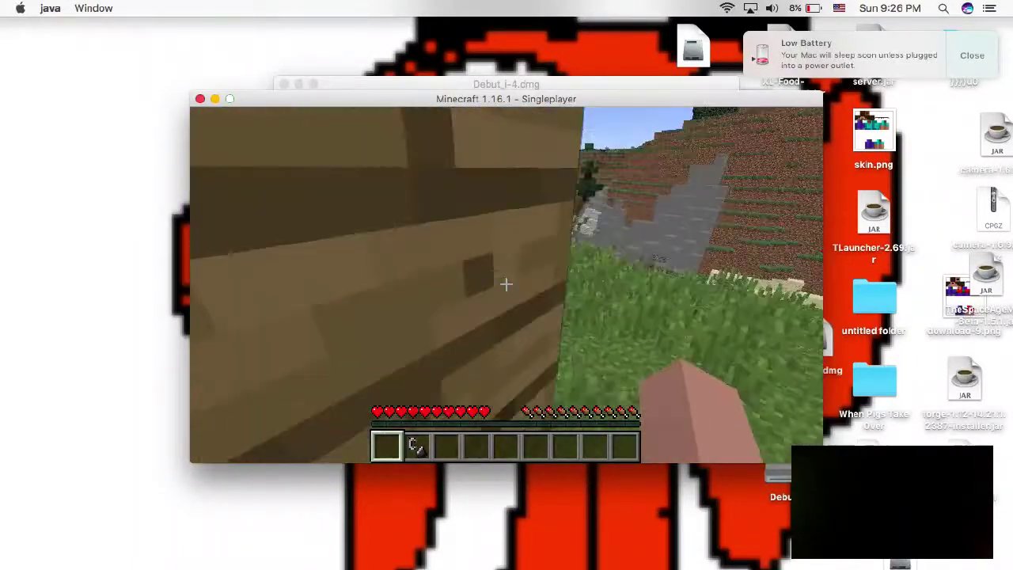
{"action": "key", "text": "w"}
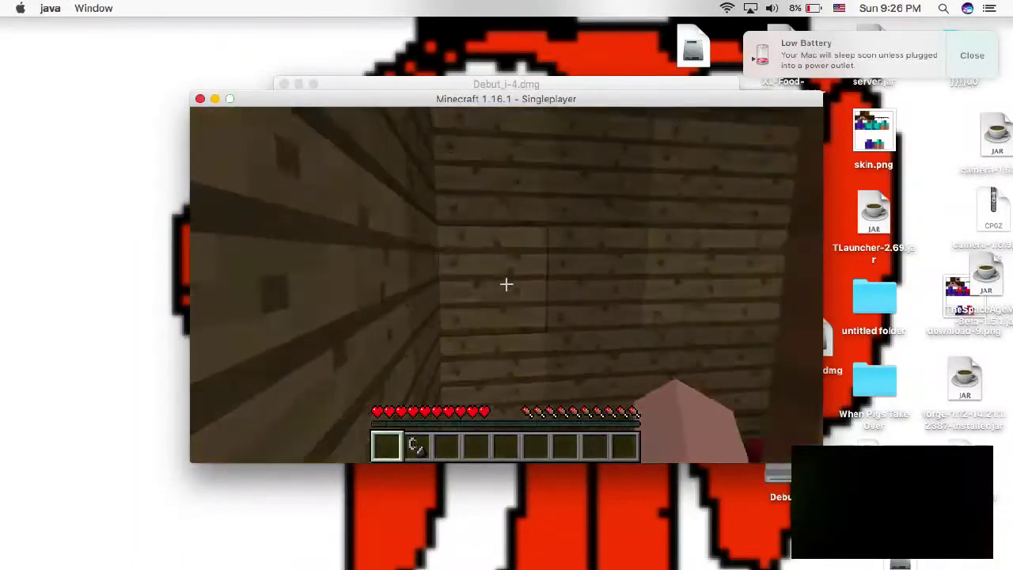
{"action": "left_click", "coordinate": [507, 283]}
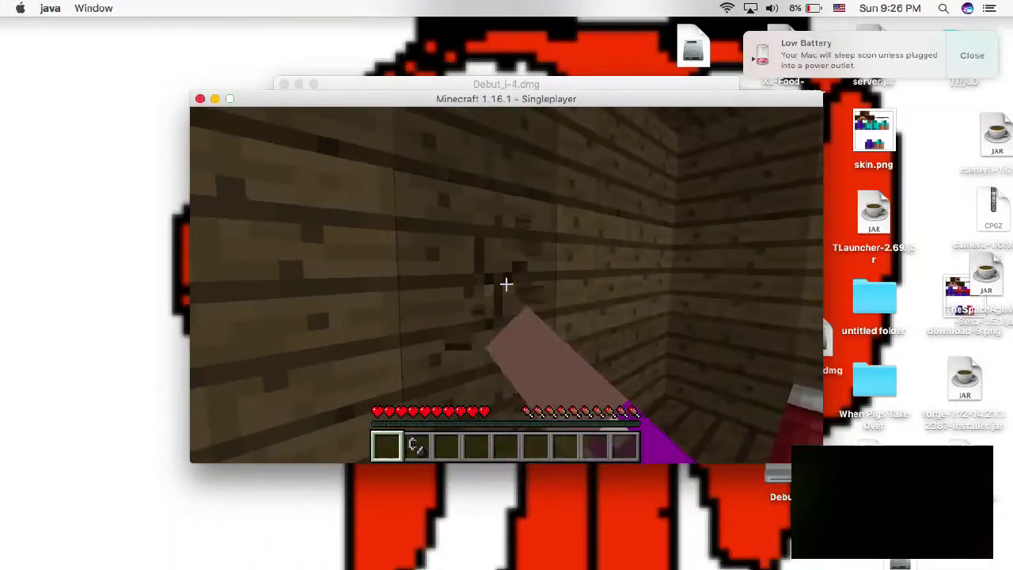
Mine out several plank blocks from the house's walls, corner and ceiling
{"action": "left_click_drag", "start_coordinate": [506, 283], "coordinate": [506, 284]}
{"action": "key", "text": "3"}
{"action": "left_click_drag", "start_coordinate": [506, 283], "coordinate": [506, 283]}
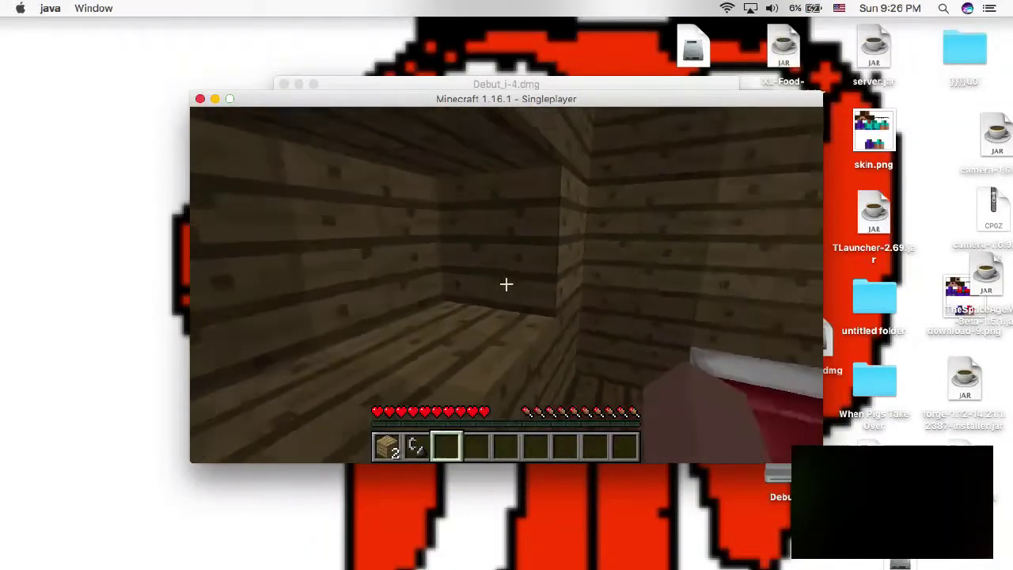
{"action": "left_click", "coordinate": [507, 283]}
{"action": "left_click_drag", "start_coordinate": [506, 283], "coordinate": [506, 284]}
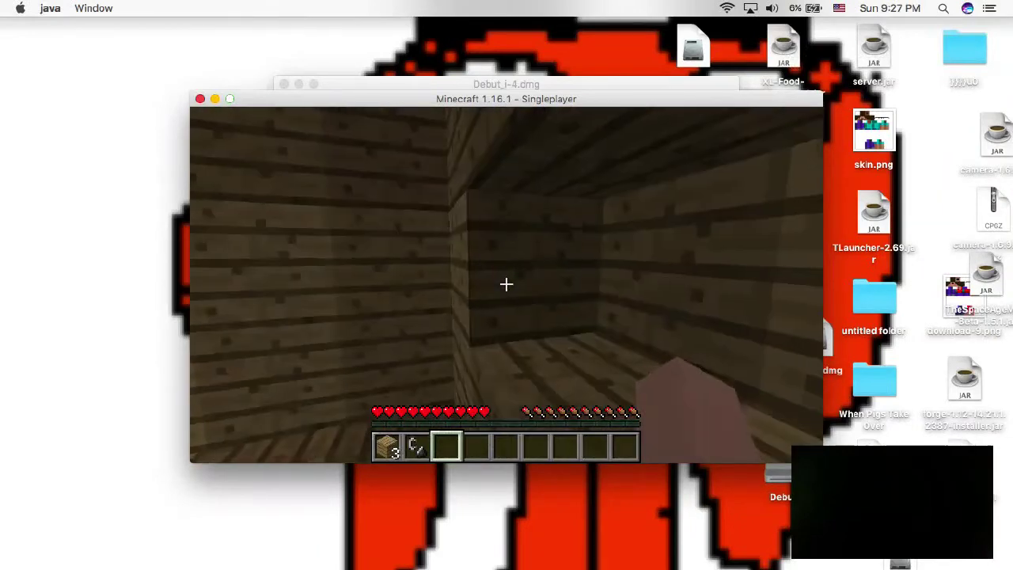
{"action": "left_click_drag", "start_coordinate": [506, 284], "coordinate": [507, 284]}
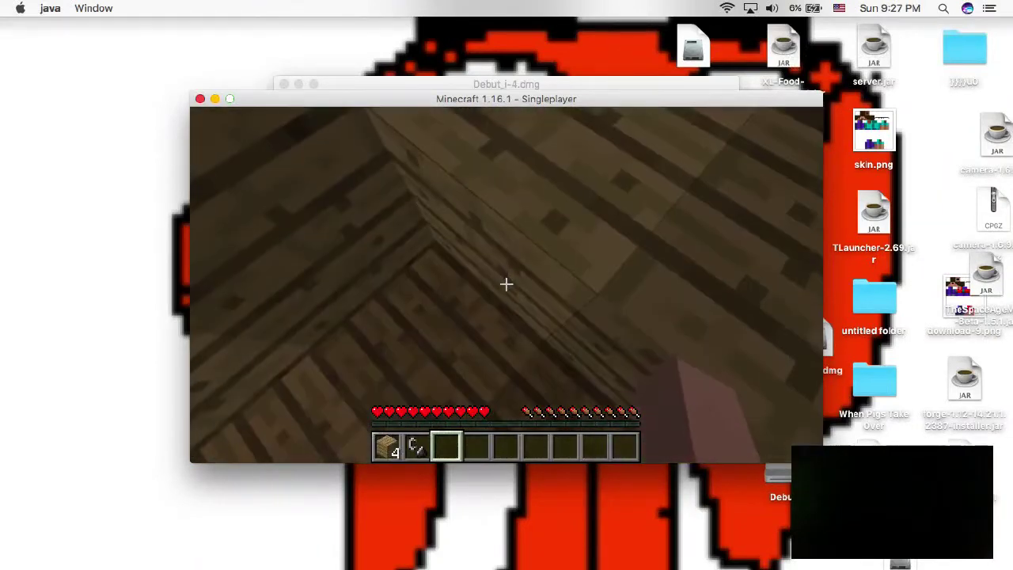
{"action": "left_click", "coordinate": [506, 283]}
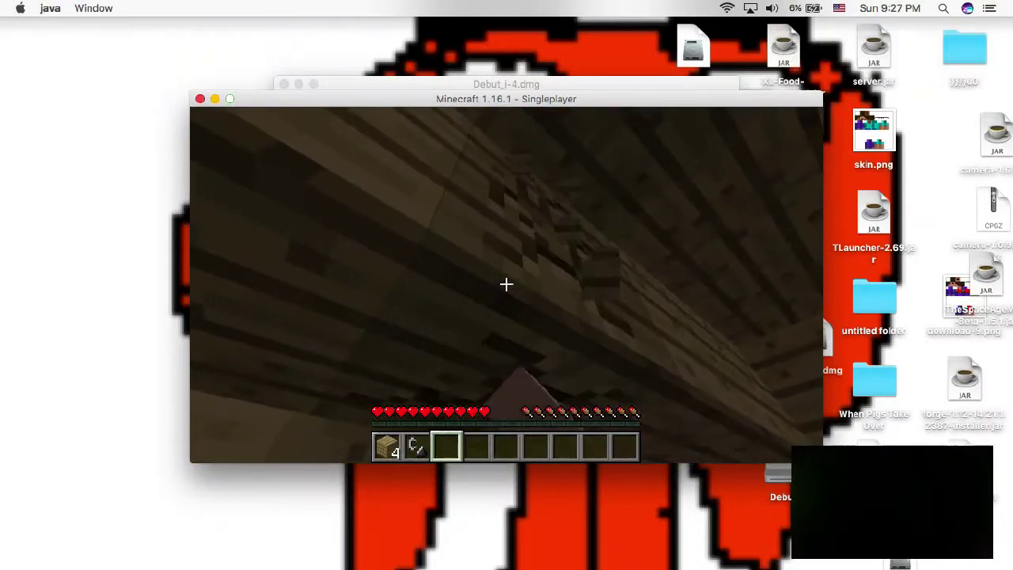
{"action": "left_click_drag", "start_coordinate": [506, 283], "coordinate": [506, 283]}
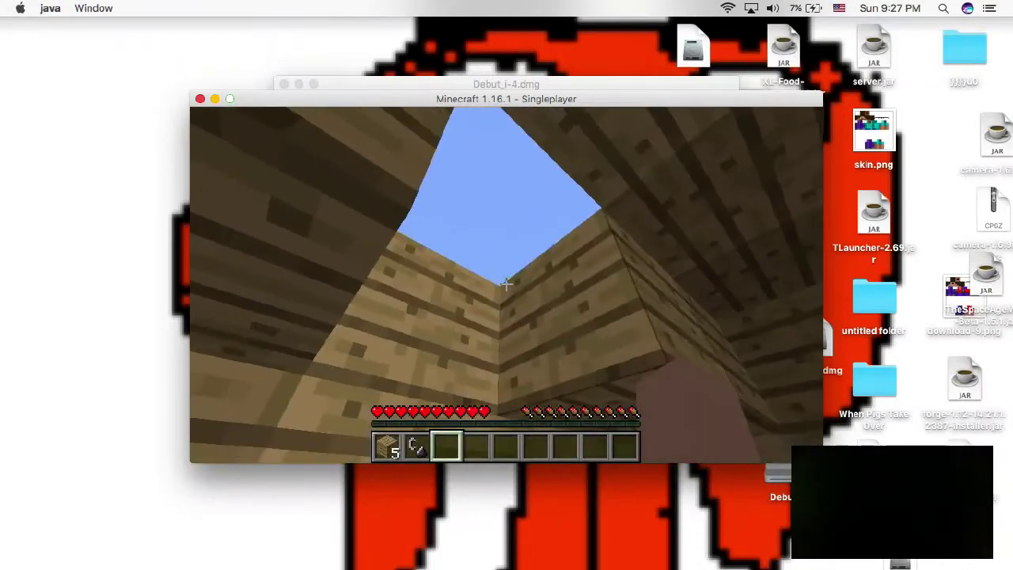
Patch the roof opening with oak planks while breaking more wall and ceiling planks
{"action": "key", "text": "1"}
{"action": "right_click", "coordinate": [507, 283]}
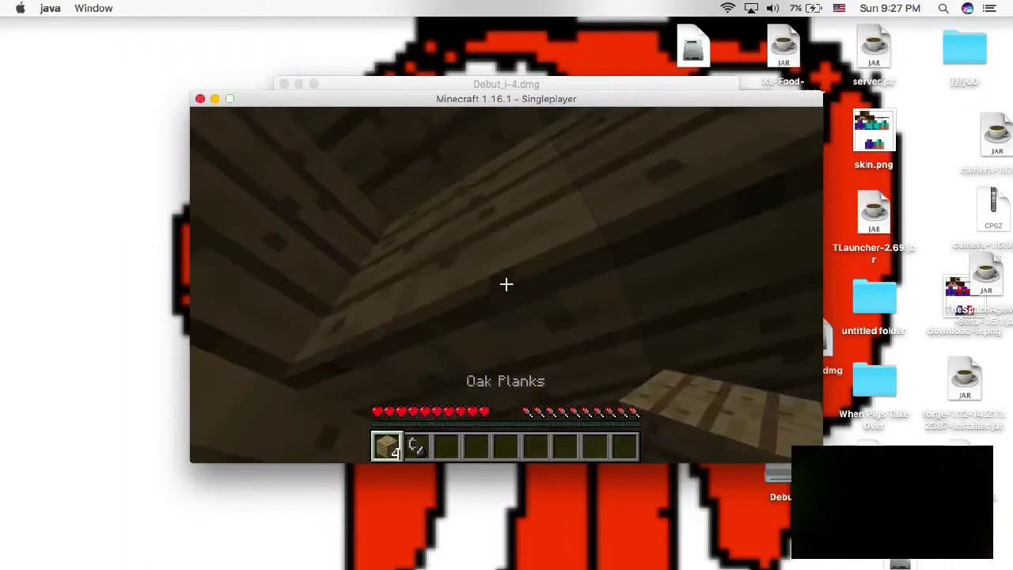
{"action": "key", "text": "3"}
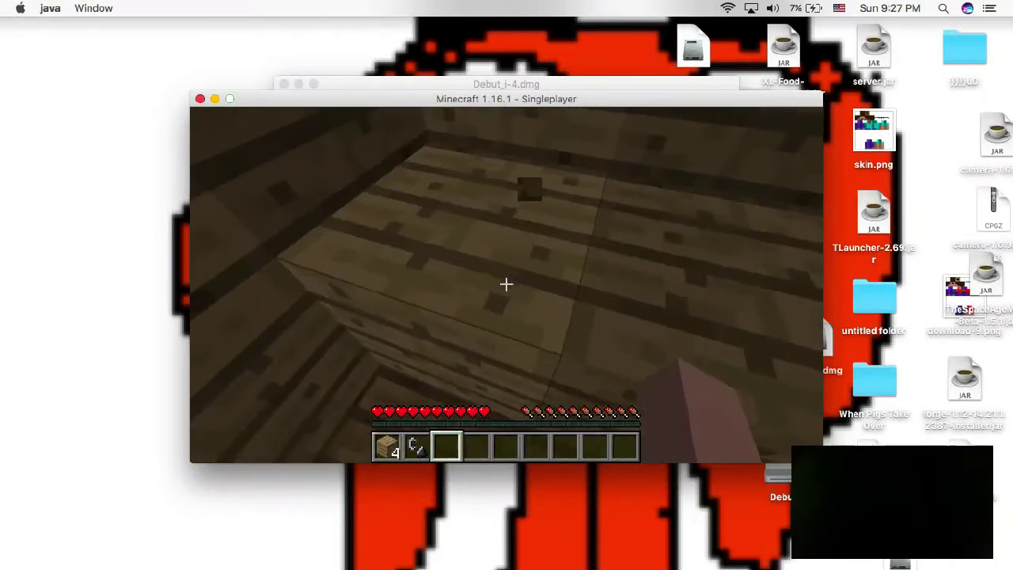
{"action": "left_click_drag", "start_coordinate": [506, 283], "coordinate": [507, 283]}
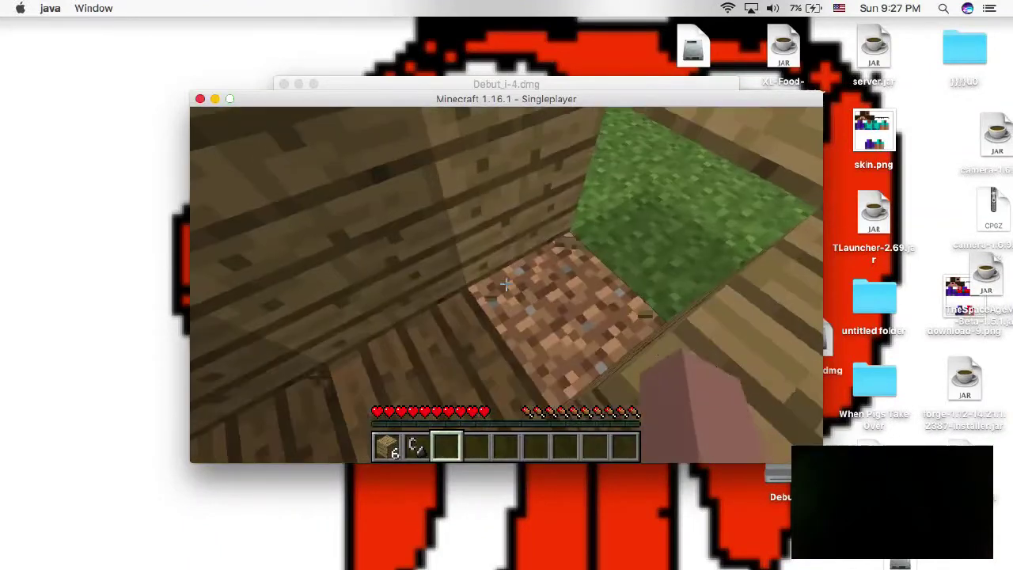
{"action": "key", "text": "1"}
{"action": "right_click", "coordinate": [507, 283]}
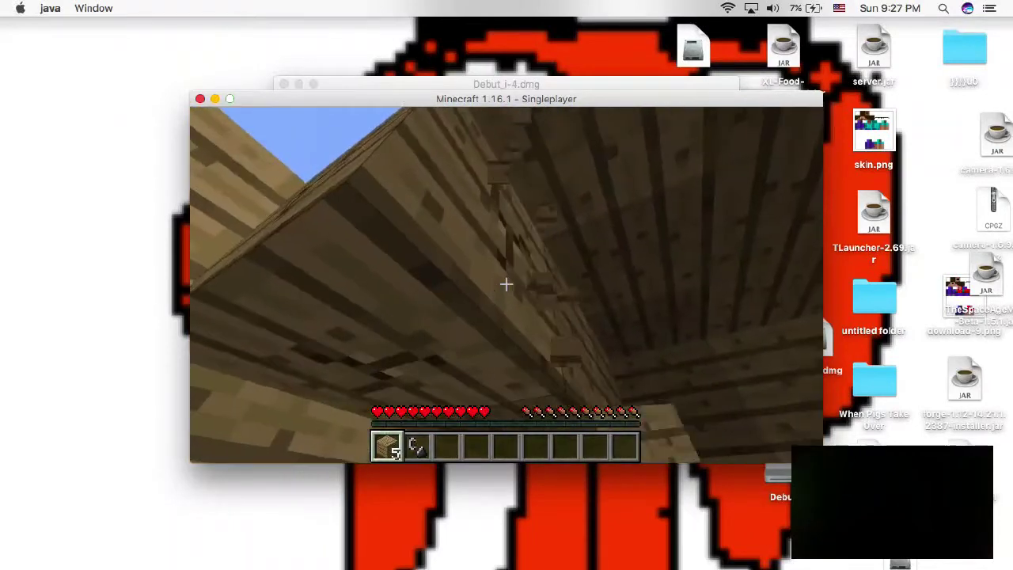
{"action": "left_click_drag", "start_coordinate": [506, 283], "coordinate": [507, 283]}
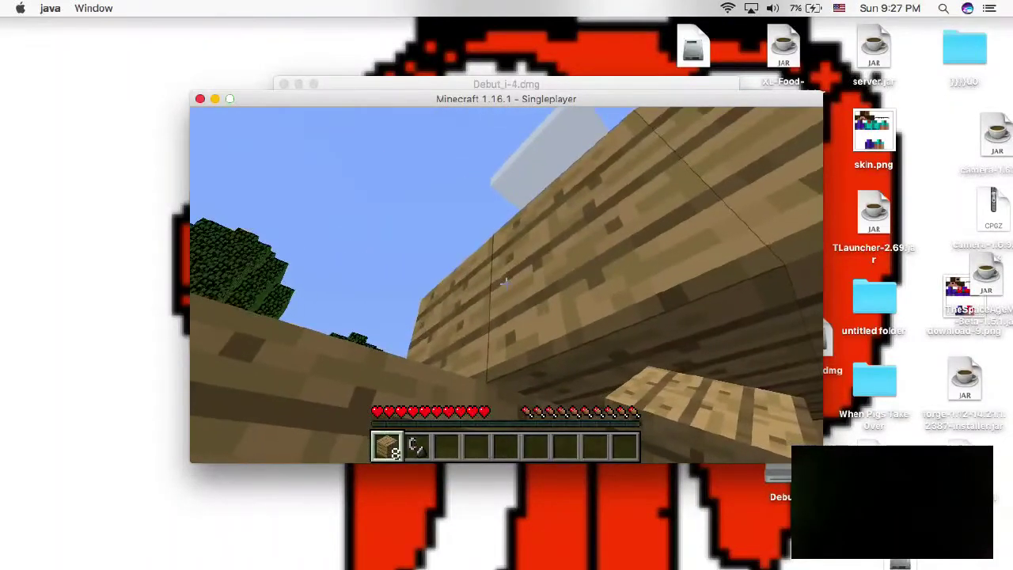
Place oak planks at the roof edge to seal the remaining gap
{"action": "right_click", "coordinate": [505, 282]}
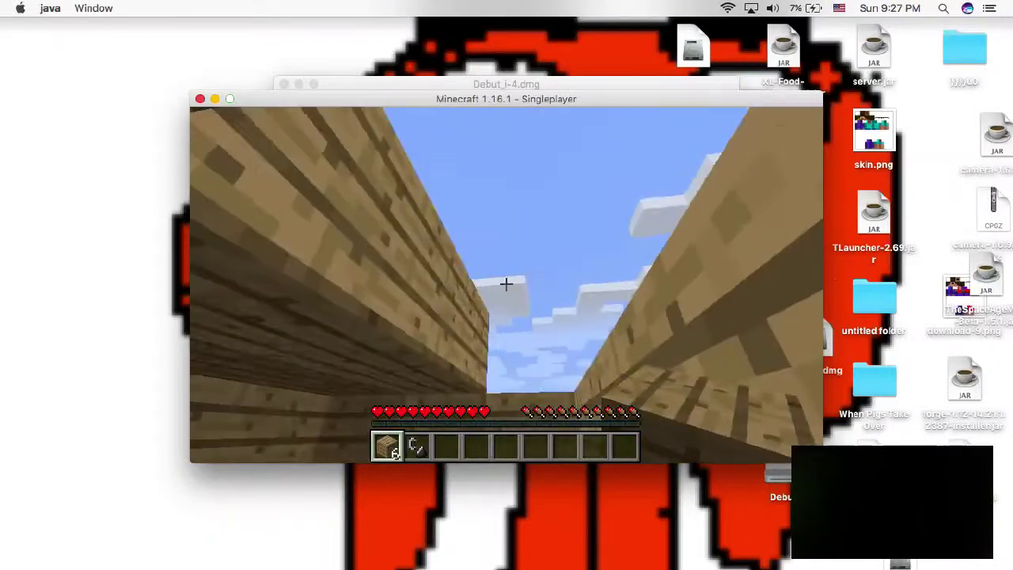
{"action": "right_click", "coordinate": [506, 284]}
{"action": "right_click", "coordinate": [506, 283]}
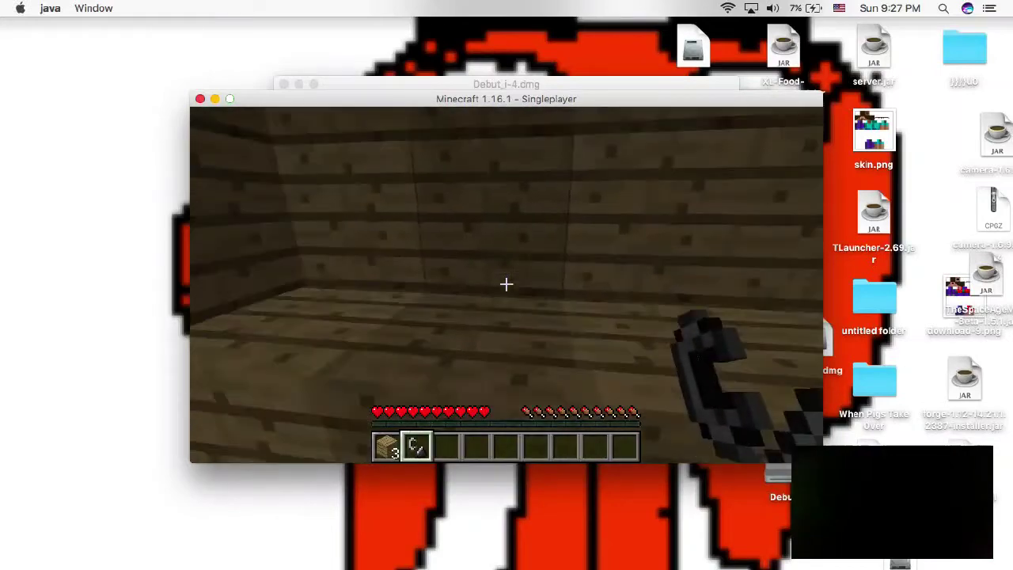
Light fires with flint and steel on the floor, walls and near the bed
{"action": "right_click", "coordinate": [506, 284]}
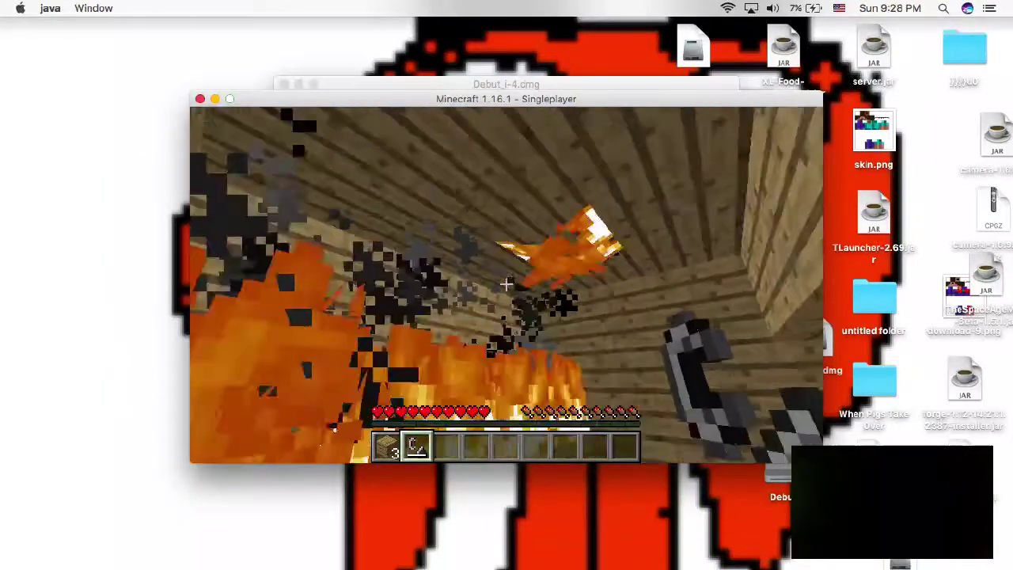
{"action": "right_click", "coordinate": [506, 283]}
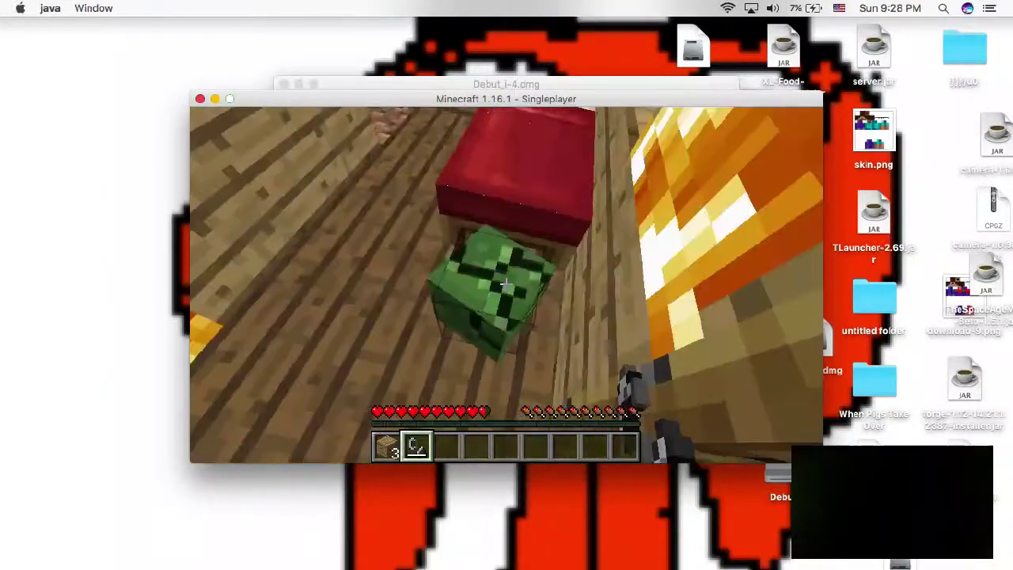
{"action": "right_click", "coordinate": [507, 283]}
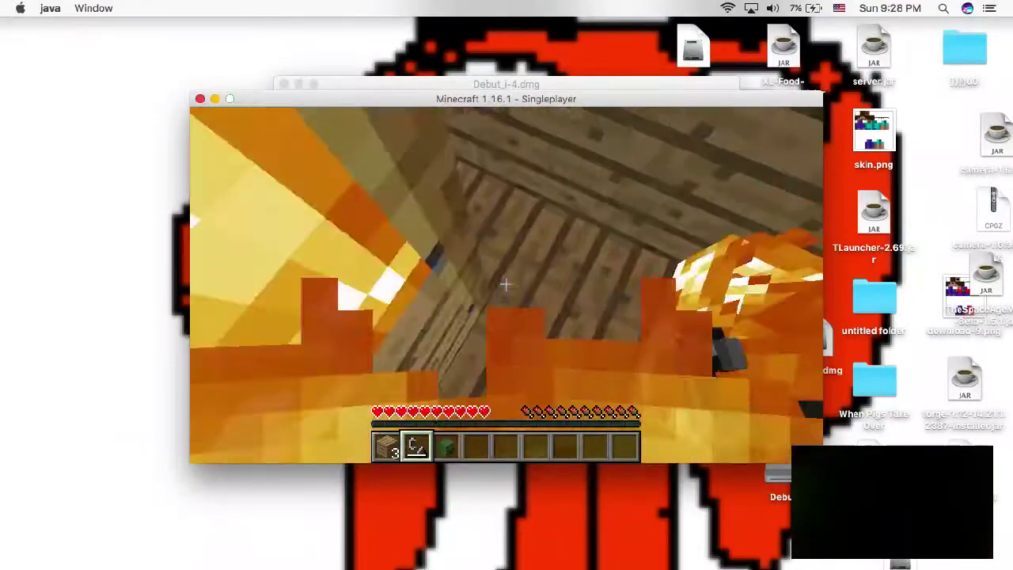
{"action": "key", "text": "F5"}
{"action": "key", "text": "F5"}
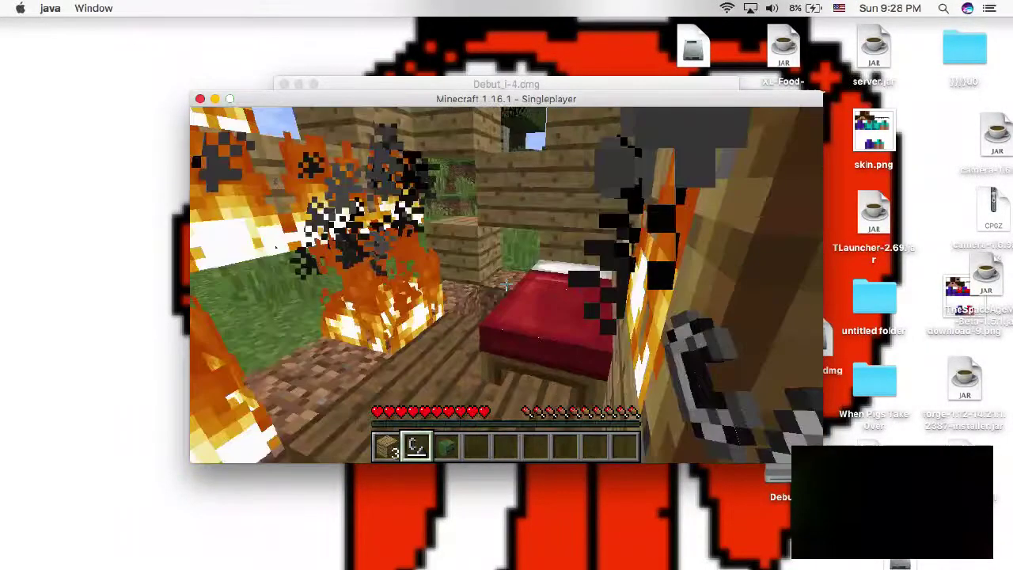
{"action": "scroll", "coordinate": [506, 284], "scroll_direction": "down", "scroll_amount": 3}
{"action": "scroll", "coordinate": [506, 284], "scroll_direction": "up", "scroll_amount": 3}
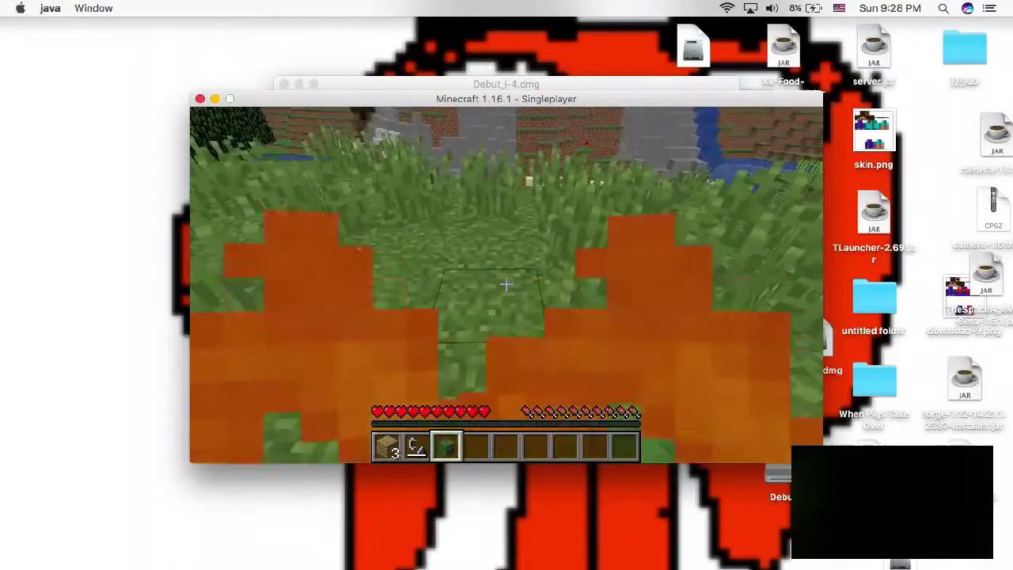
{"action": "scroll", "coordinate": [506, 284], "scroll_direction": "up", "scroll_amount": 1}
{"action": "scroll", "coordinate": [507, 284], "scroll_direction": "down", "scroll_amount": 1}
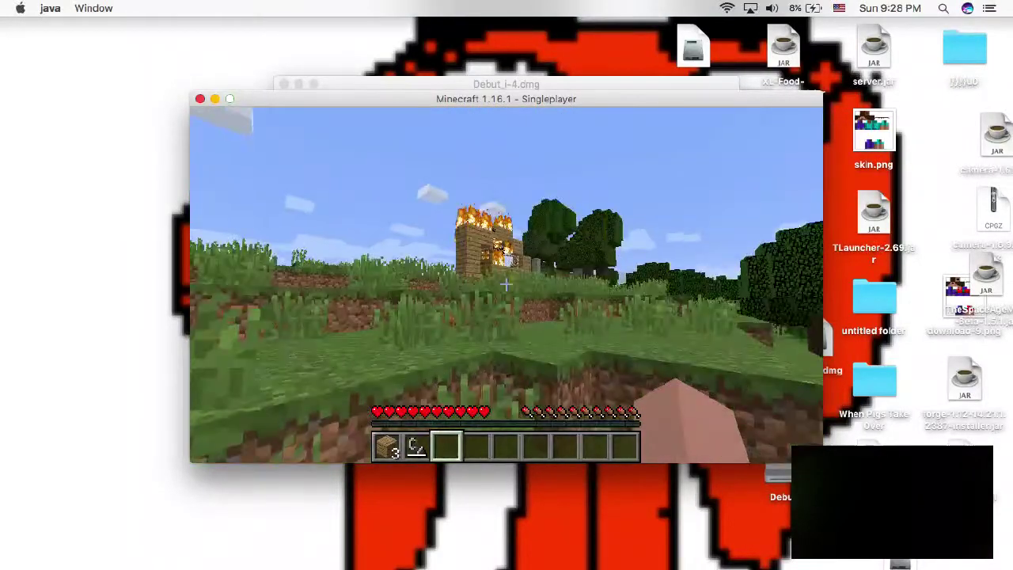
Watch the house burn from outside in front view, then open the game menu
{"action": "key", "text": "w"}
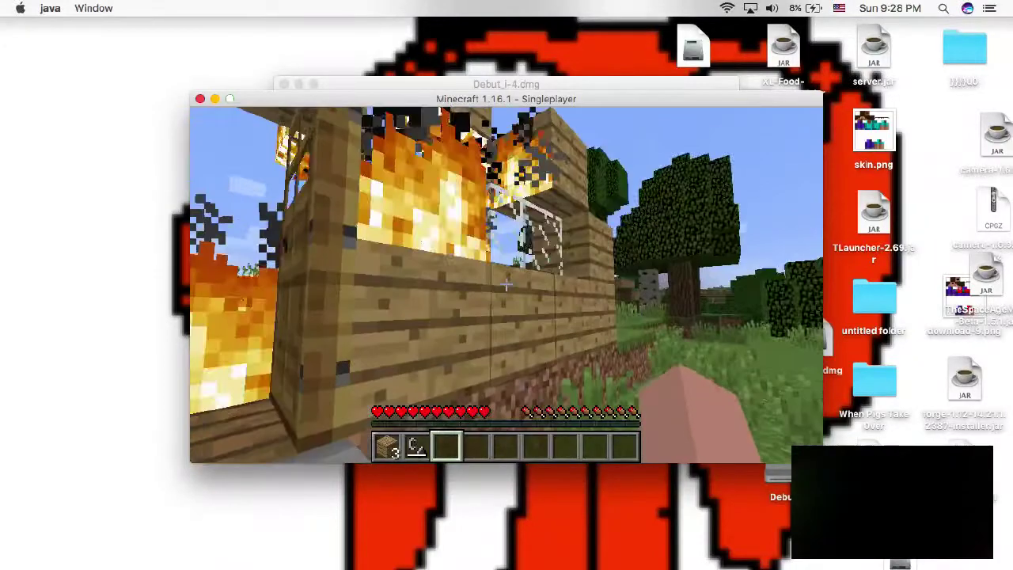
{"action": "key", "text": "s"}
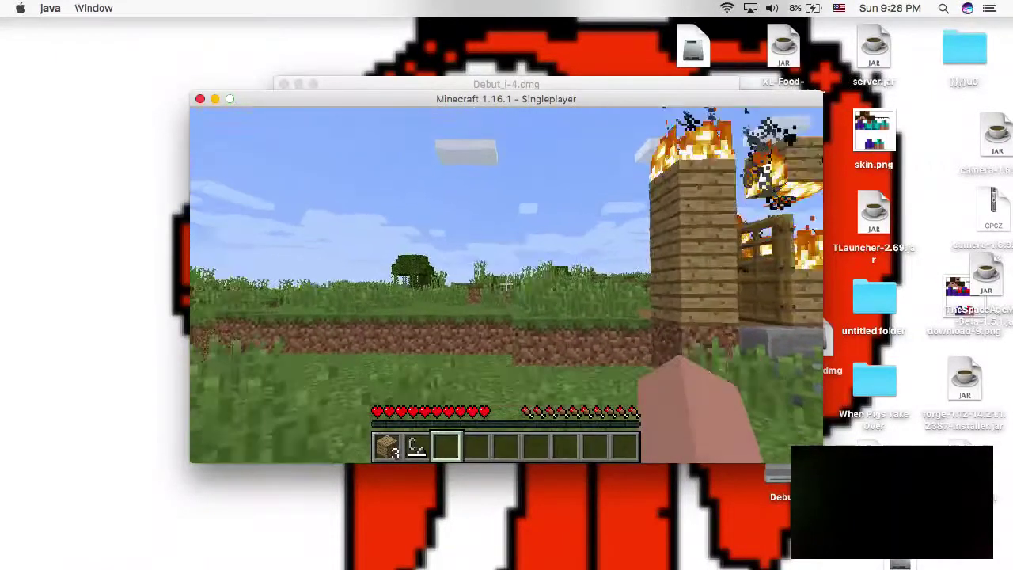
{"action": "key", "text": "F5"}
{"action": "key", "text": "F5"}
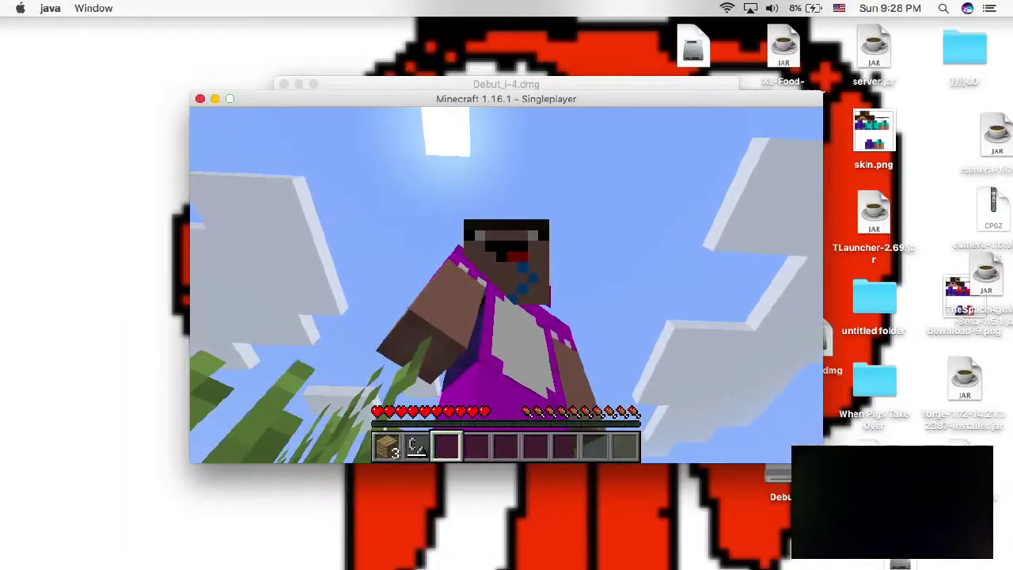
{"action": "key", "text": "Escape"}
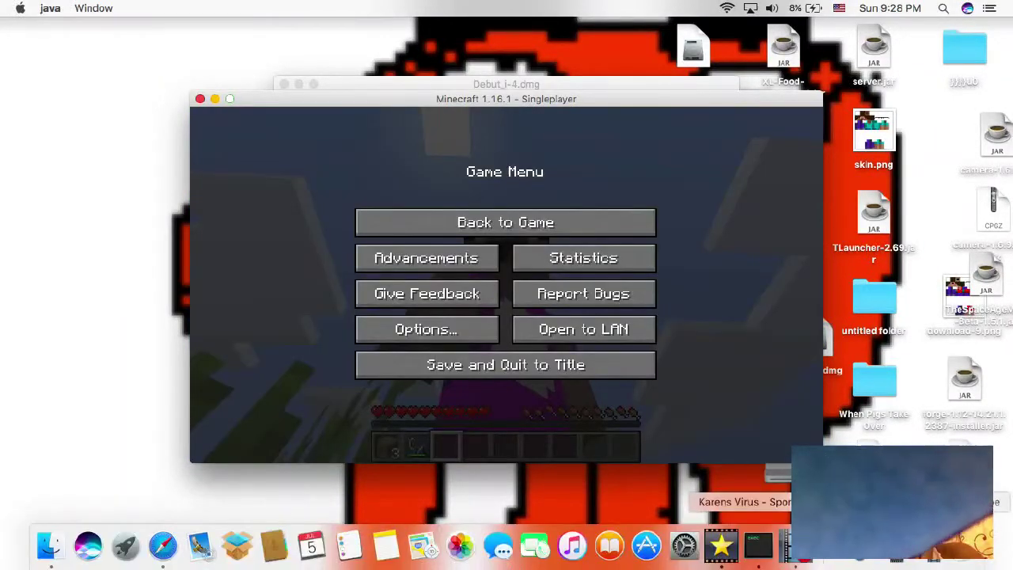